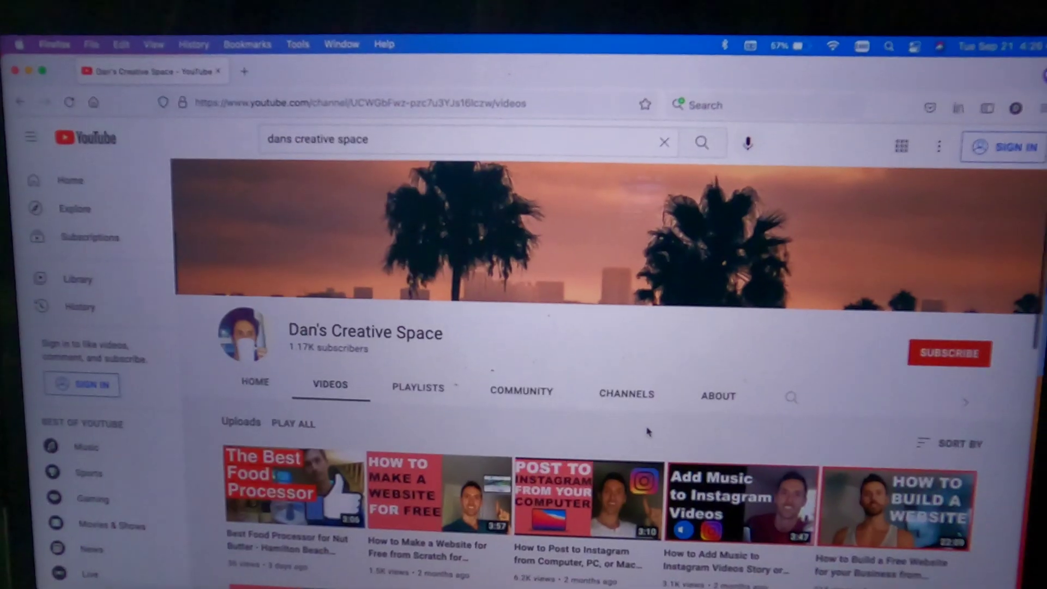
# Step: Scroll down the channel's Videos tab to reveal more uploaded videos
pyautogui.scroll(-10, 622, 428)
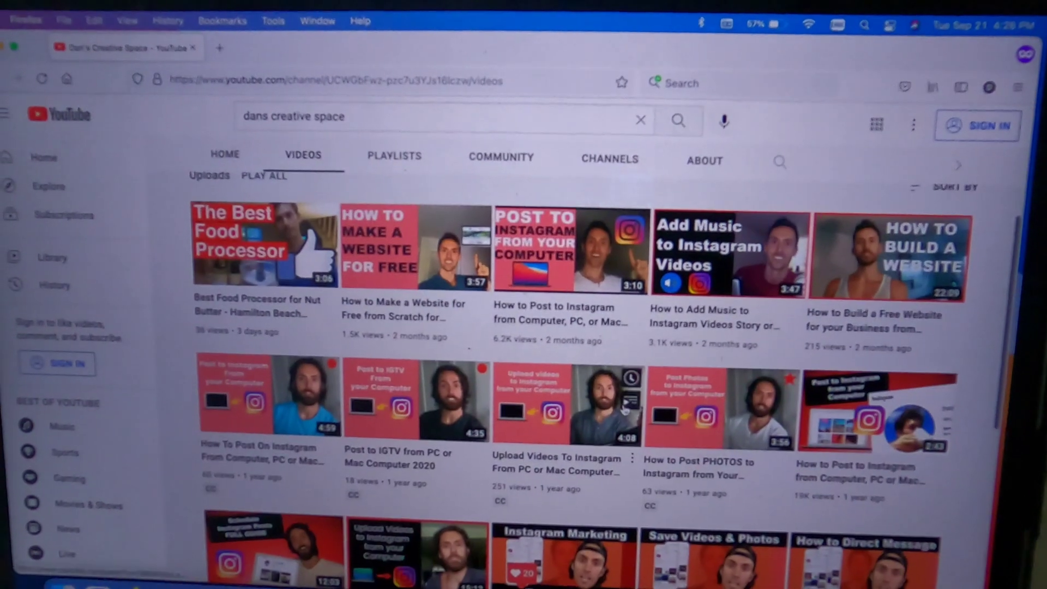
pyautogui.scroll(-5, 622, 403)
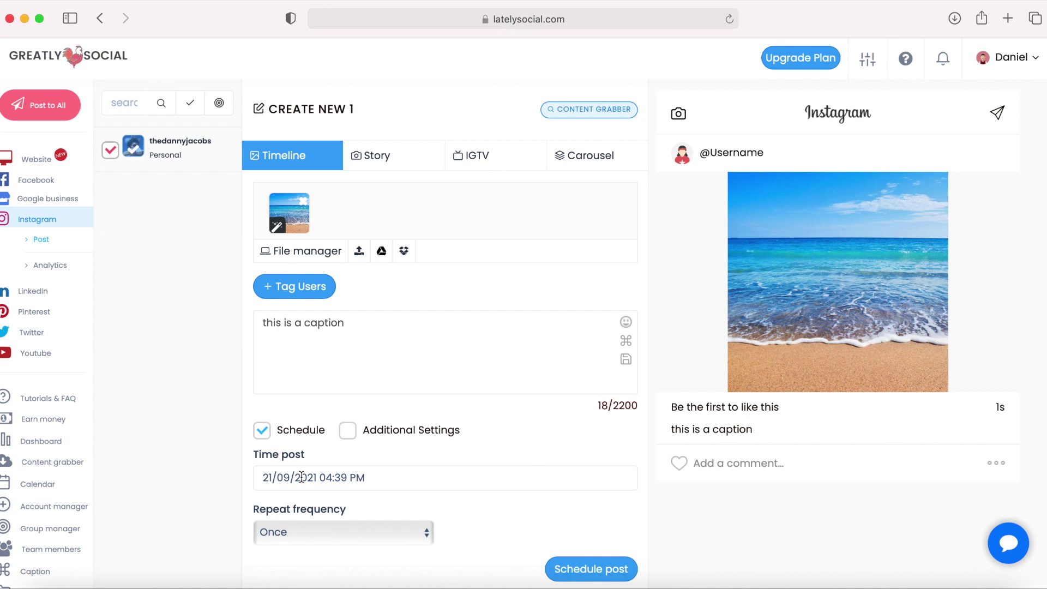
# Step: Pick 22 September 2021 in the Time post date picker
pyautogui.click(301, 477)
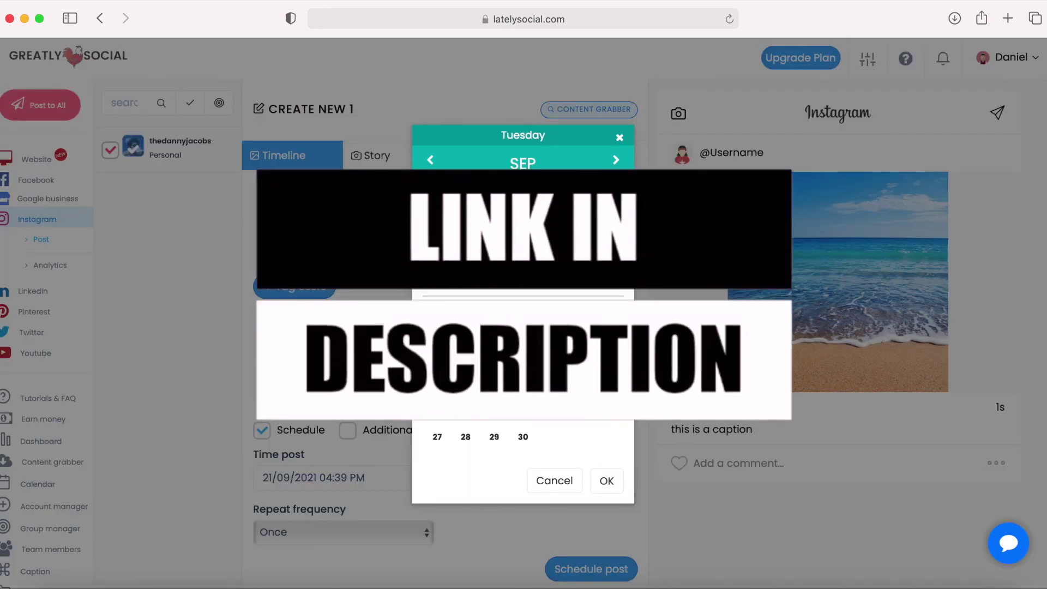
pyautogui.click(493, 407)
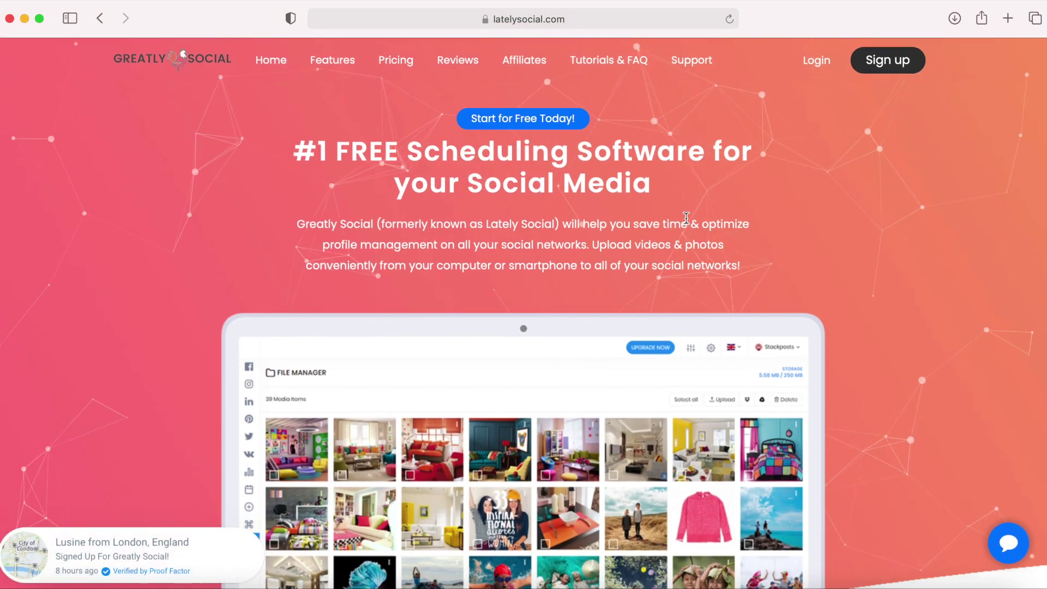
# Step: Add an Instagram direct-login account in Account manager and start an Instagram post
pyautogui.click(879, 70)
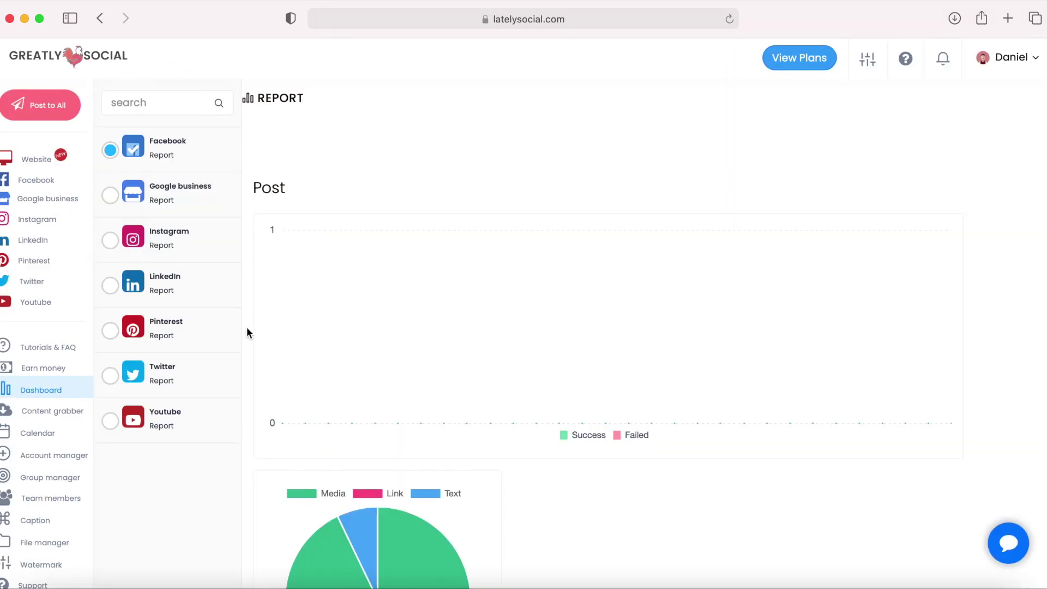
pyautogui.scroll(-1, 55, 382)
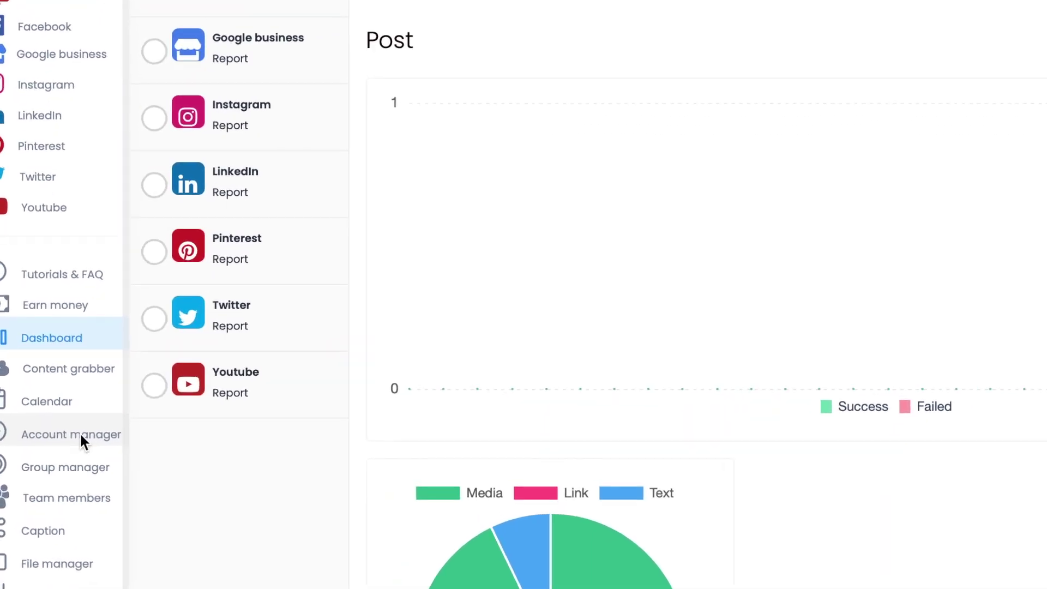
pyautogui.click(54, 462)
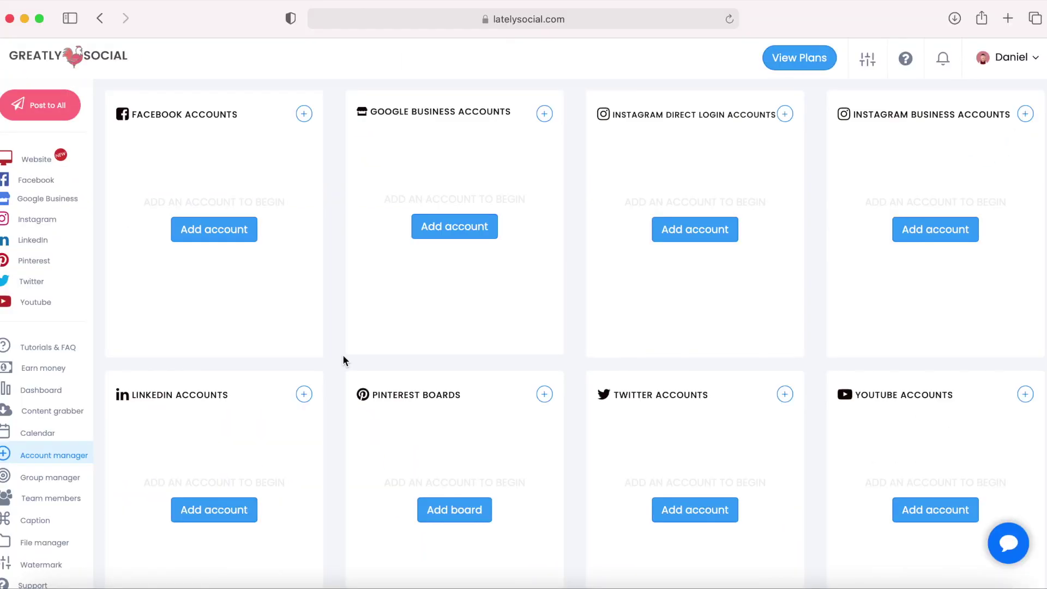
pyautogui.click(708, 235)
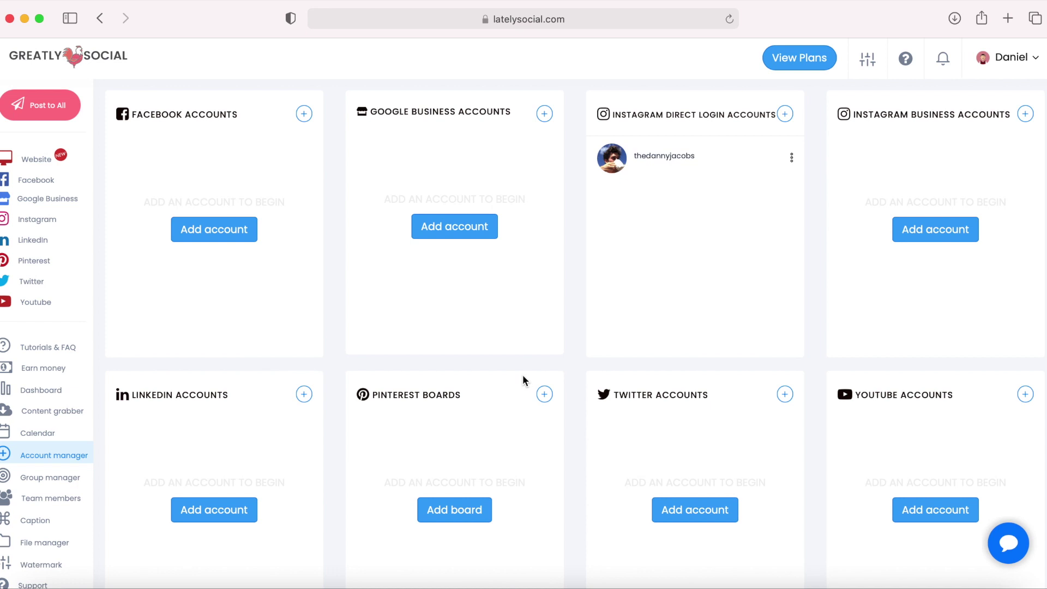
pyautogui.click(41, 240)
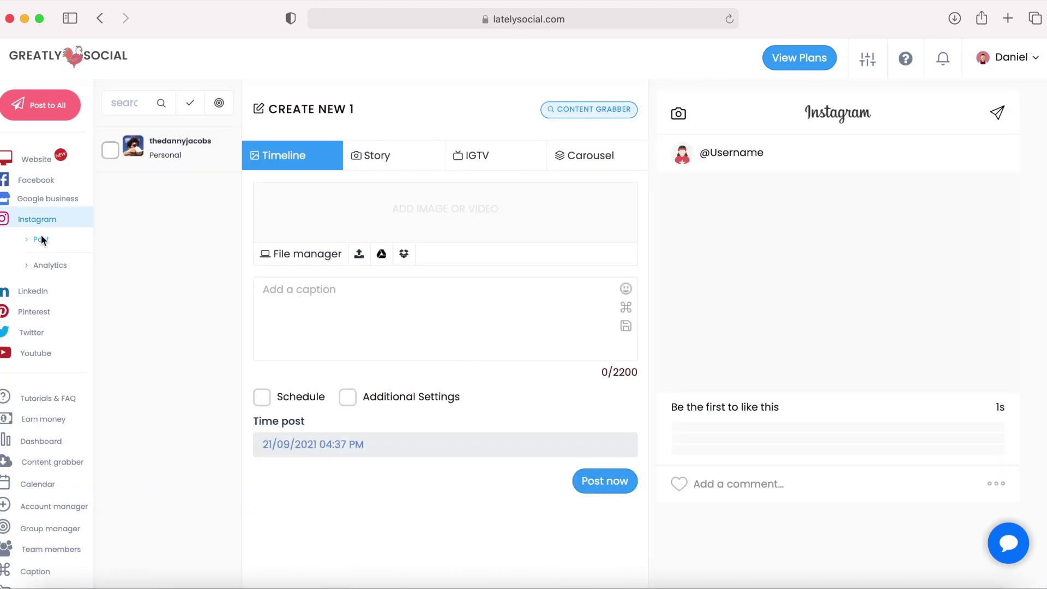
# Step: Tick the Instagram account and attach the beach photo from the File manager
pyautogui.click(111, 151)
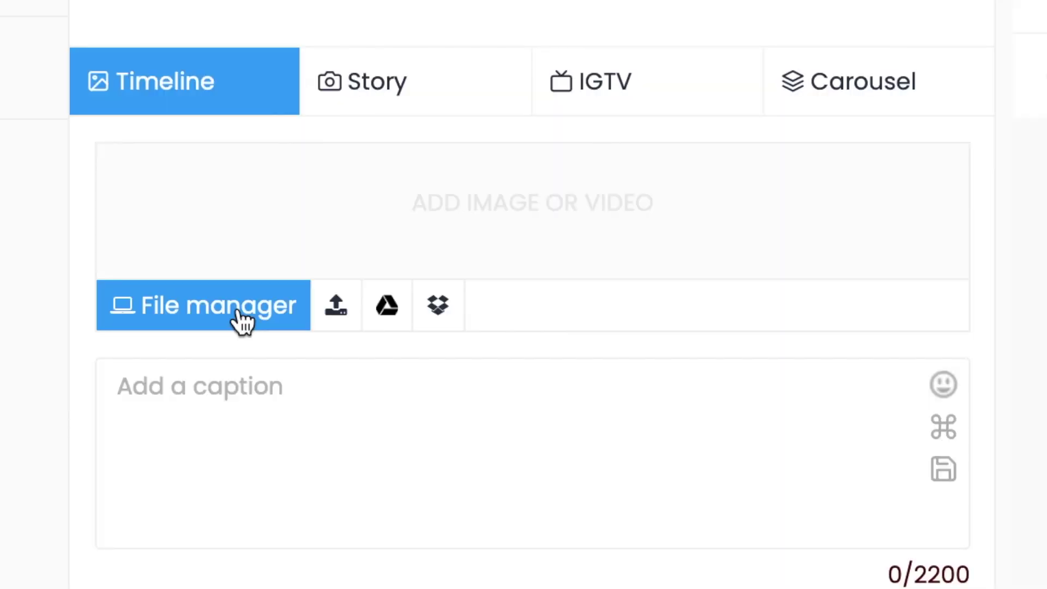
pyautogui.click(240, 322)
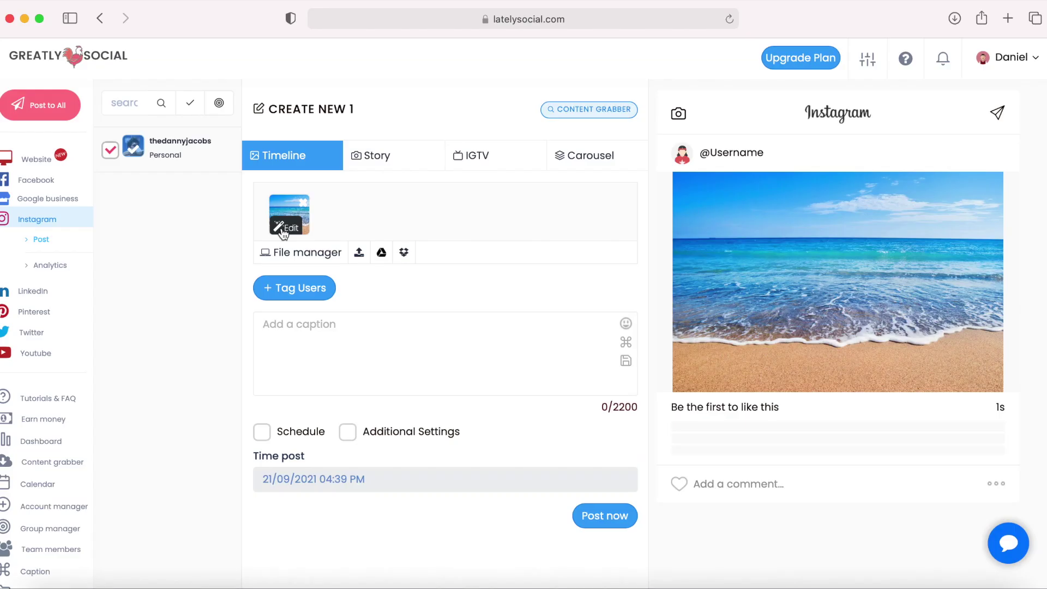
# Step: Crop the beach photo to a square, shifting the crop area left
pyautogui.click(233, 354)
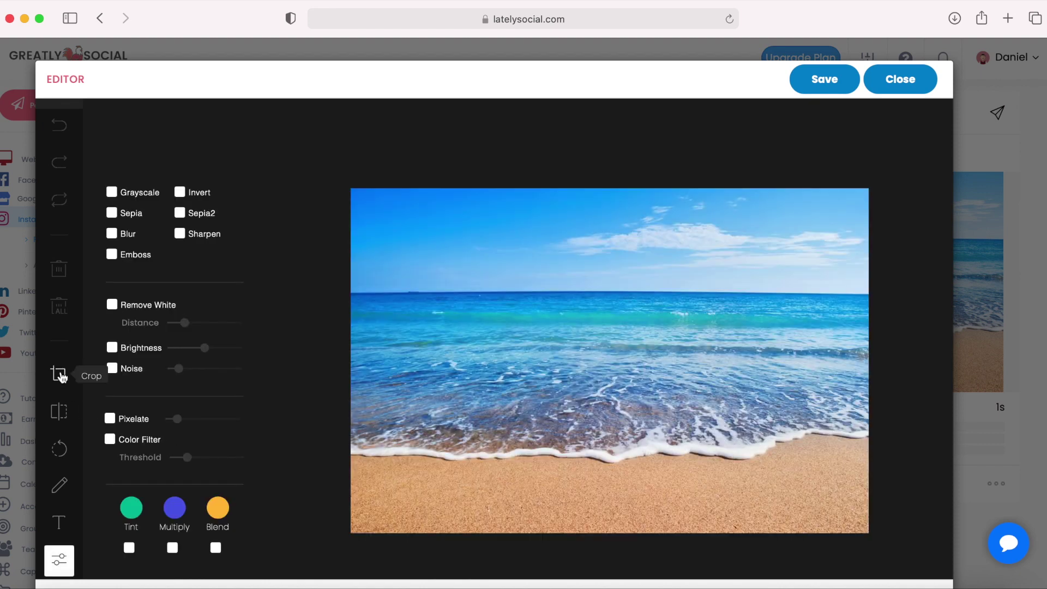
pyautogui.click(60, 375)
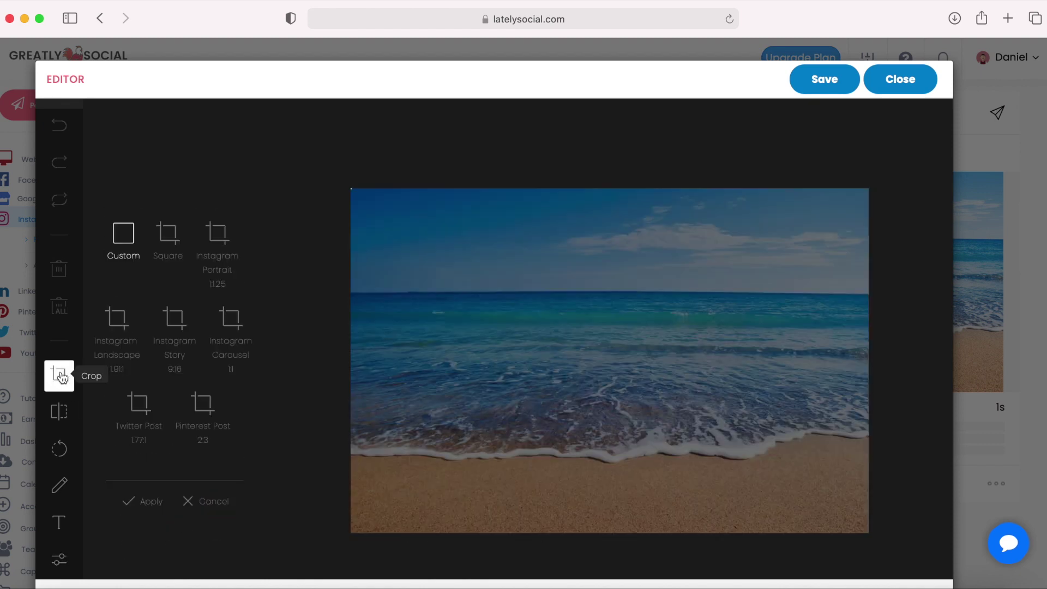
pyautogui.click(166, 251)
pyautogui.moveTo(600, 341); pyautogui.dragTo(566, 342)
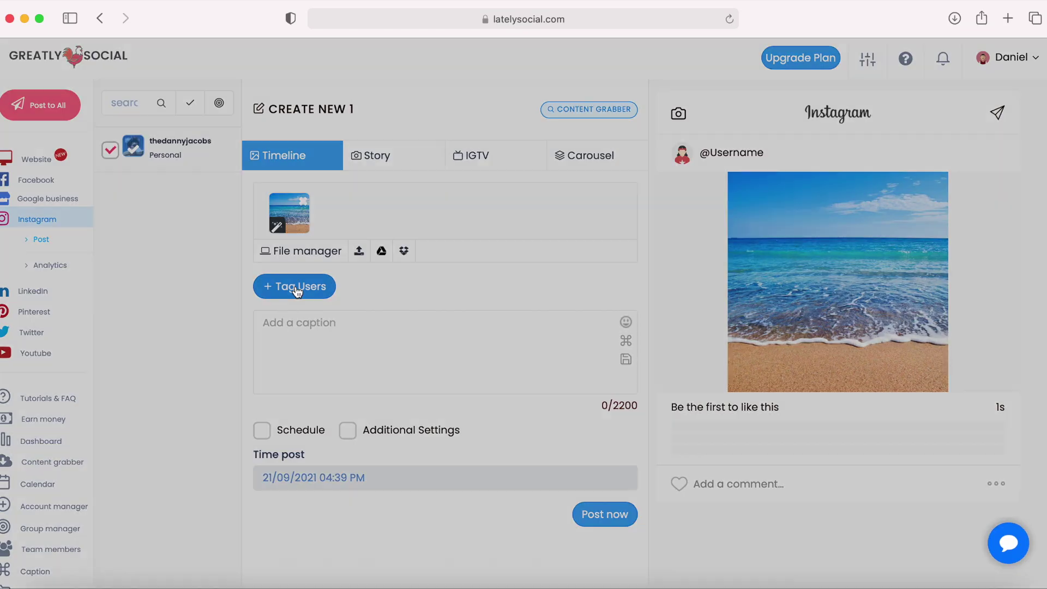
# Step: Leave users untagged and write the caption 'this is a caption'
pyautogui.click(357, 303)
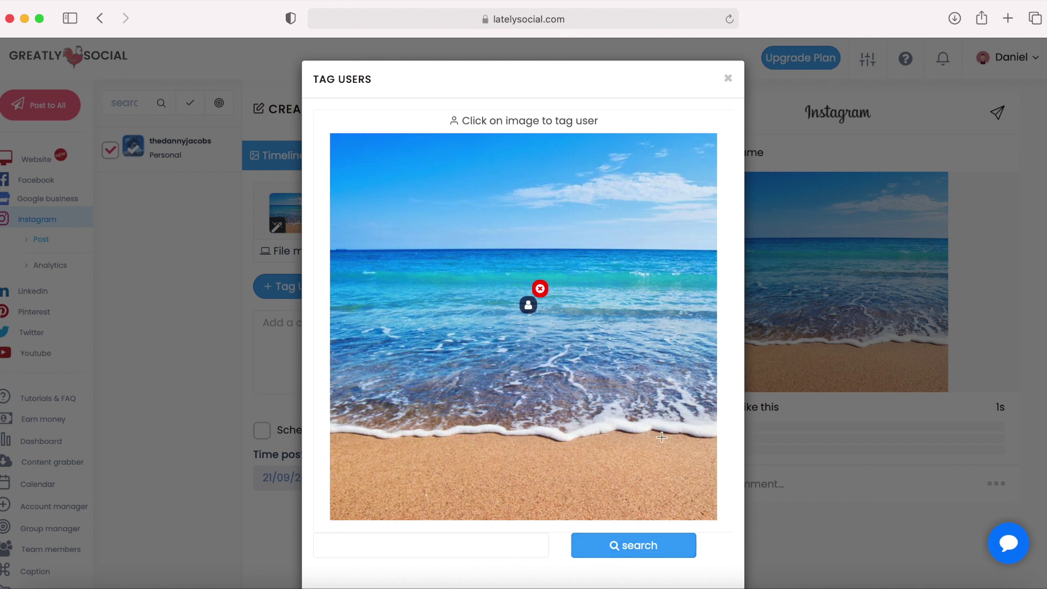
pyautogui.click(729, 77)
pyautogui.click(267, 322)
pyautogui.write('this ')
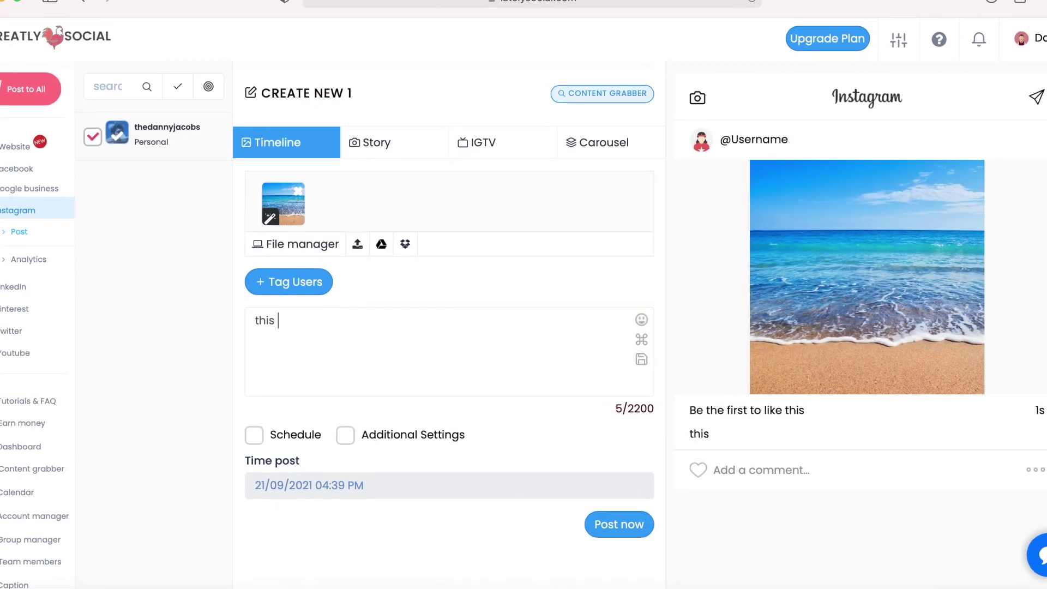
pyautogui.write('is a ca')
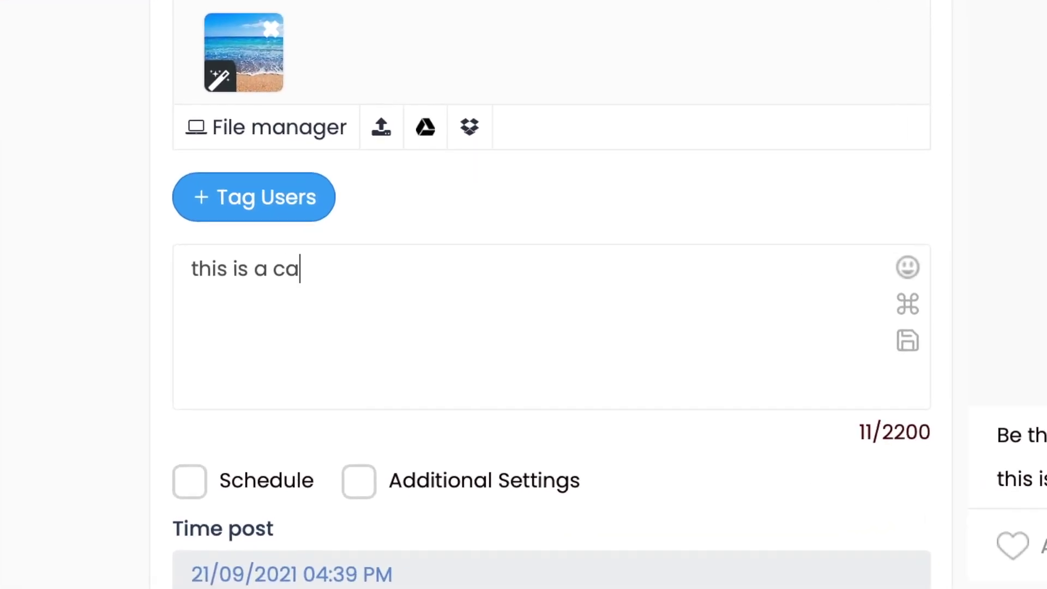
pyautogui.write('ption')
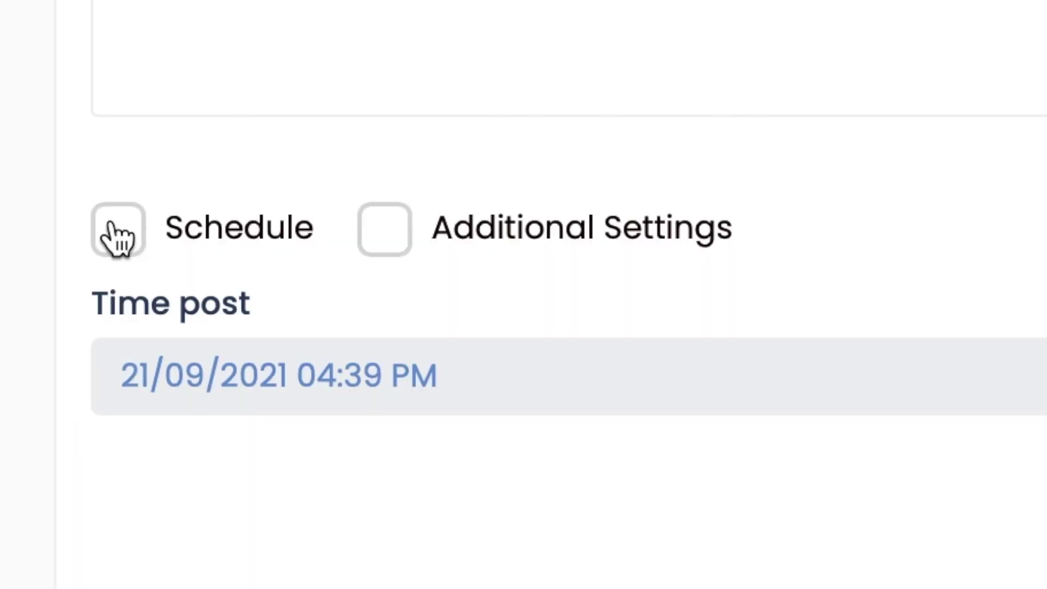
# Step: Enable scheduling and set the post time to 22/09/2021 12:00 PM
pyautogui.click(261, 431)
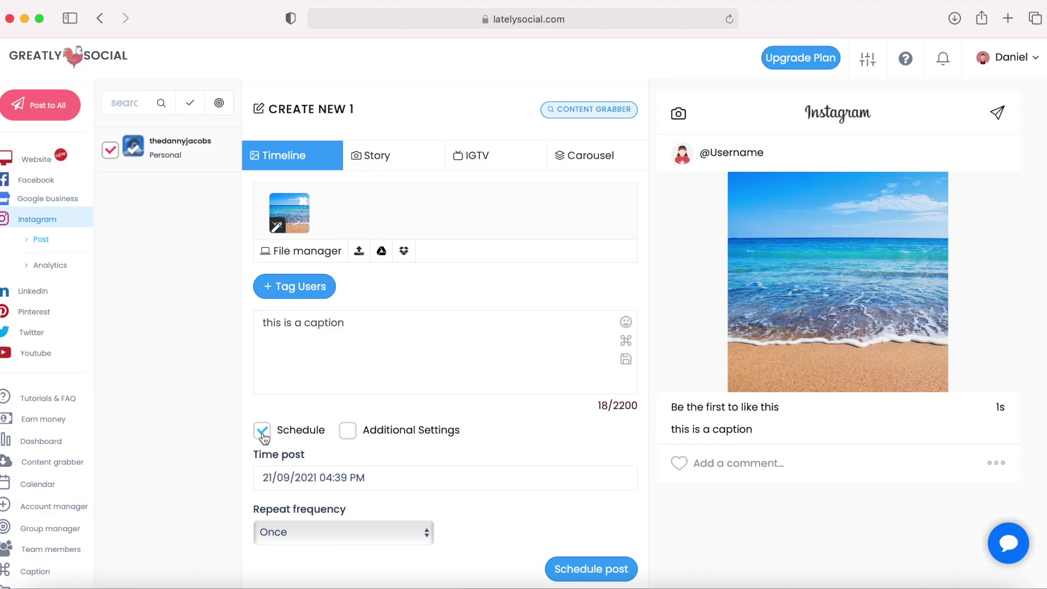
pyautogui.click(301, 477)
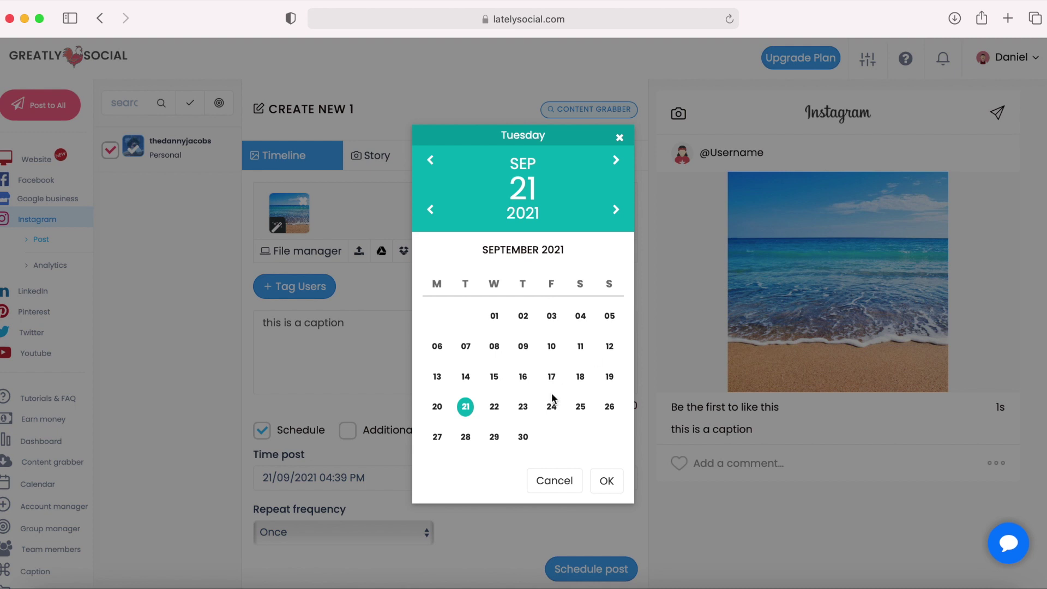
pyautogui.click(494, 408)
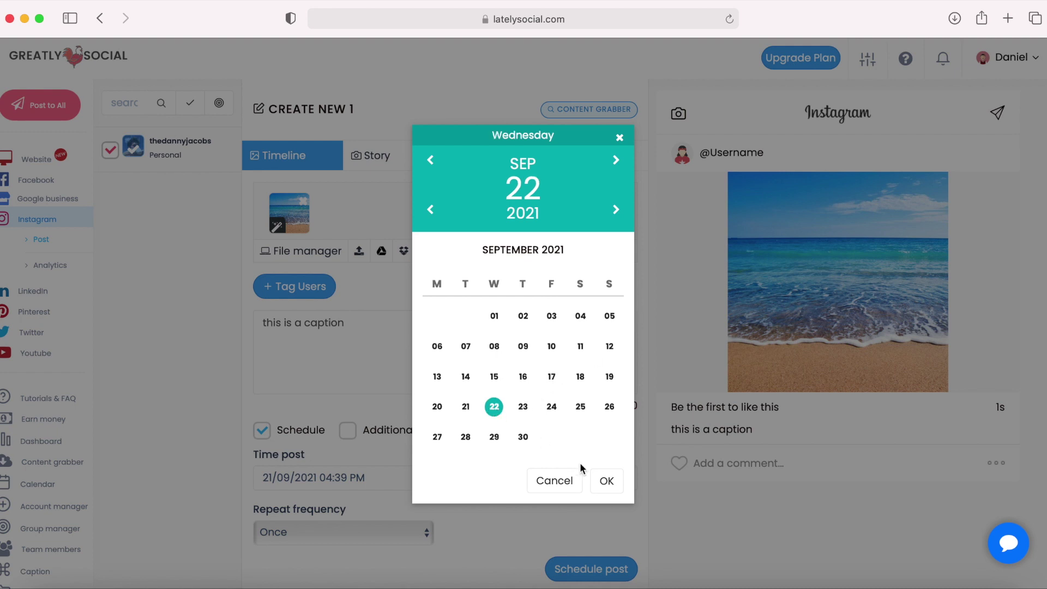
pyautogui.click(607, 482)
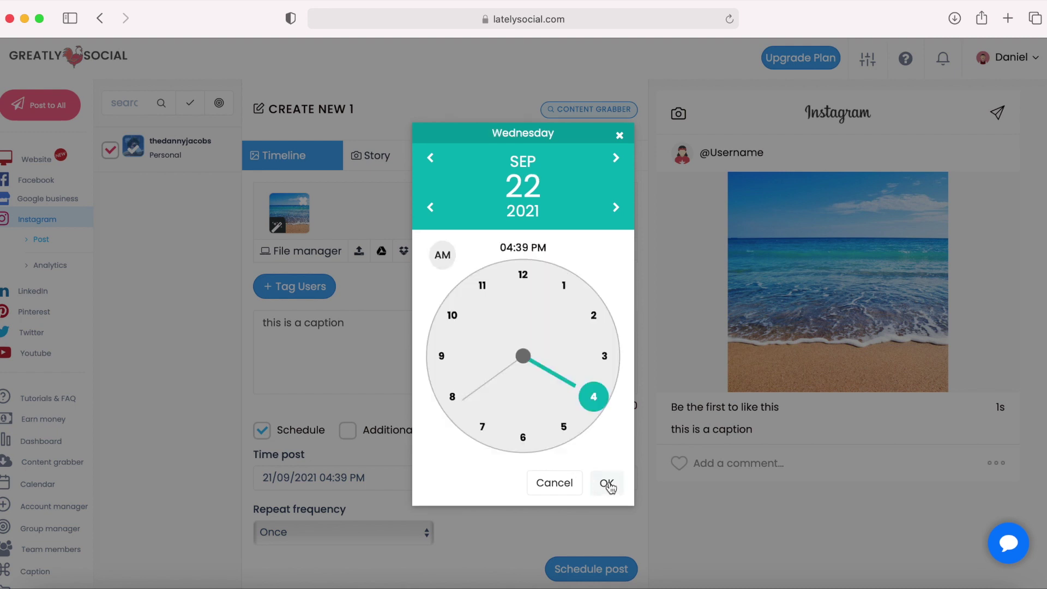
pyautogui.click(522, 277)
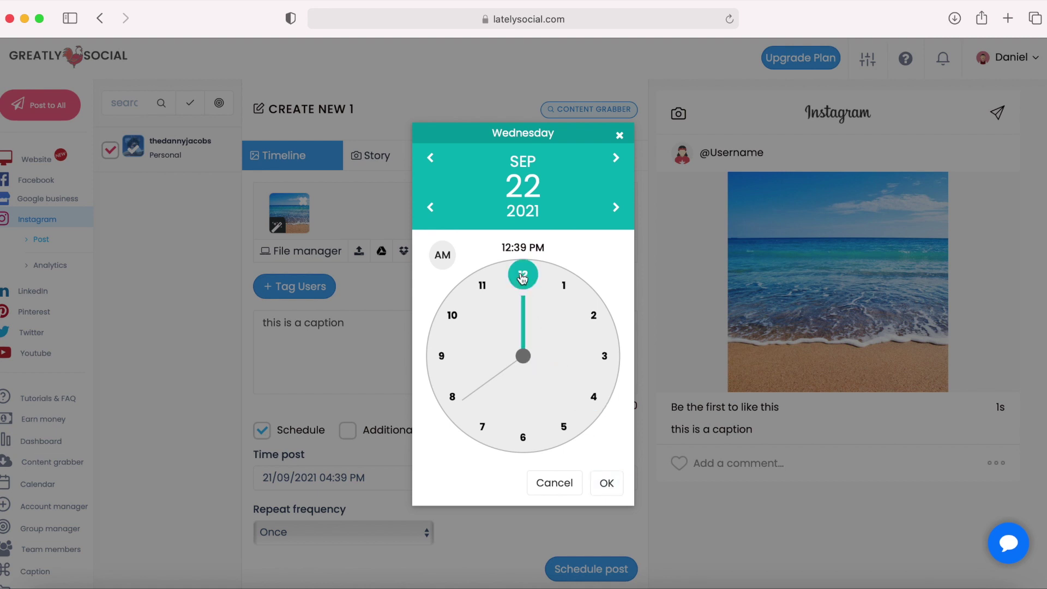
pyautogui.click(609, 484)
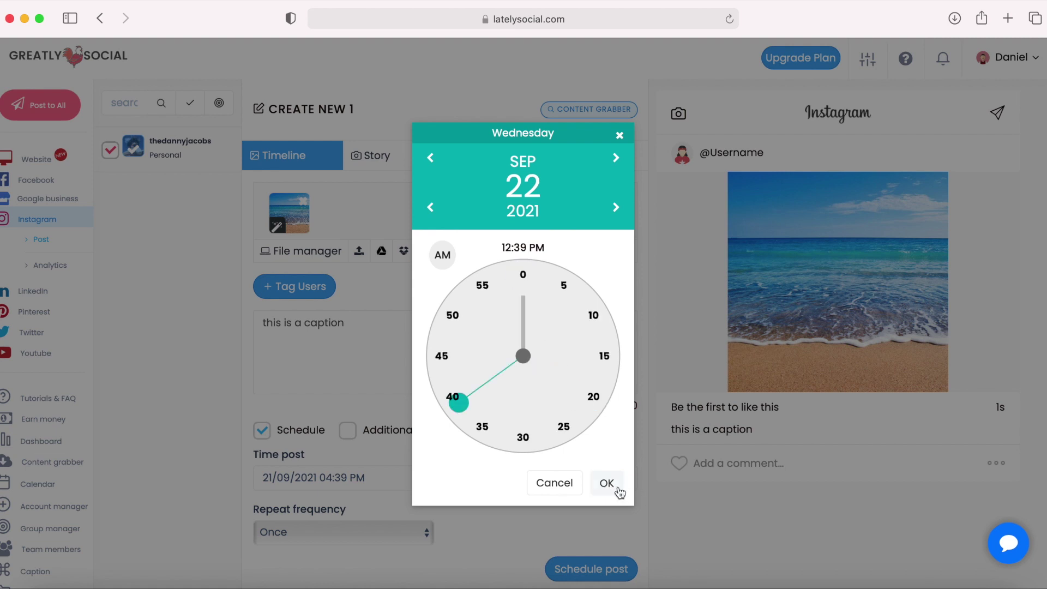
pyautogui.click(528, 277)
pyautogui.click(524, 275)
pyautogui.click(606, 483)
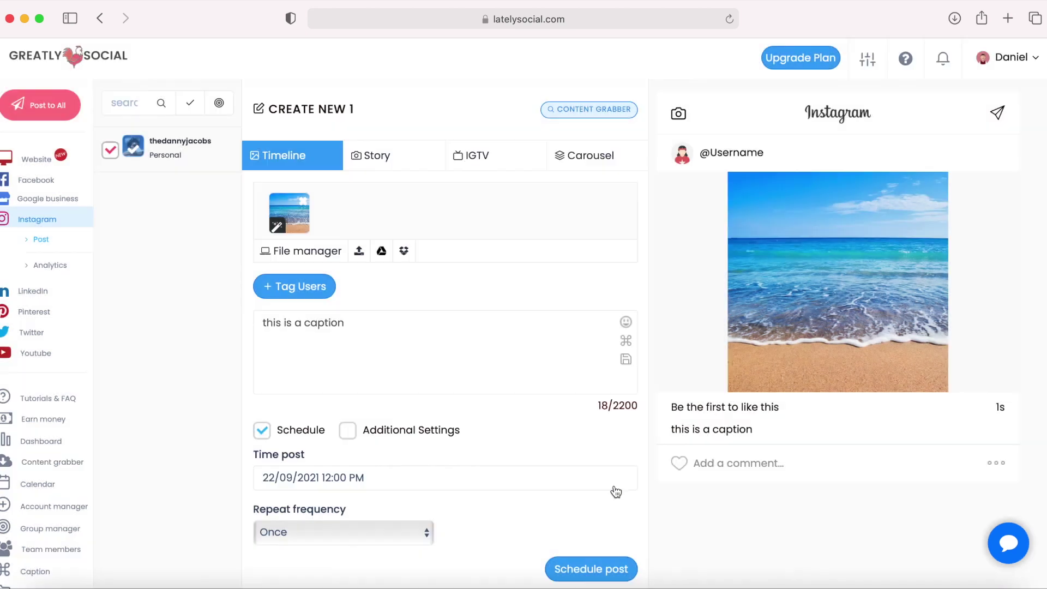
# Step: Keep the repeat frequency at Once and turn on Additional Settings
pyautogui.scroll(-1, 552, 486)
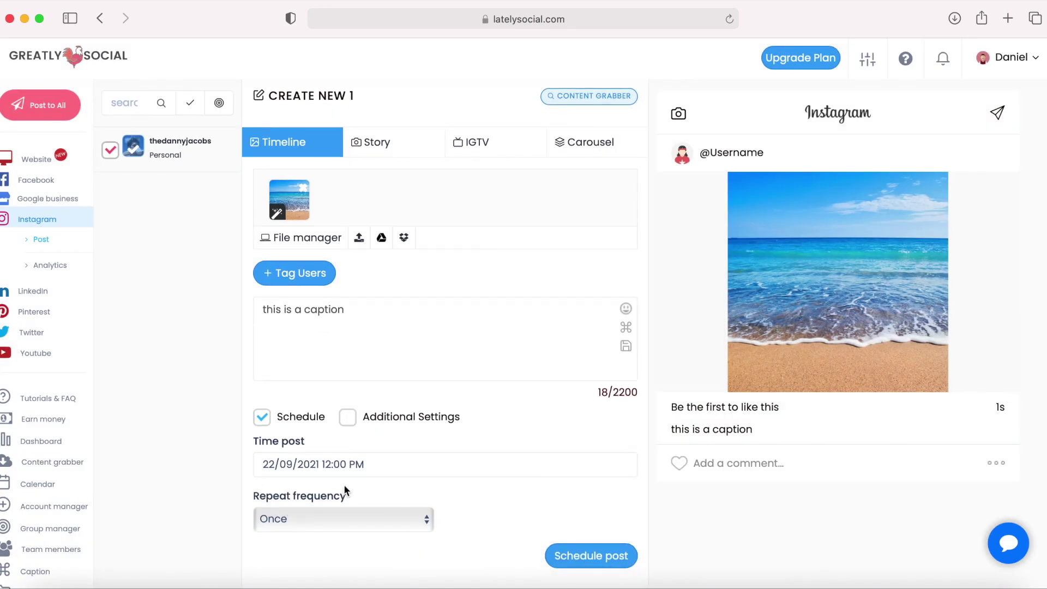
pyautogui.click(335, 515)
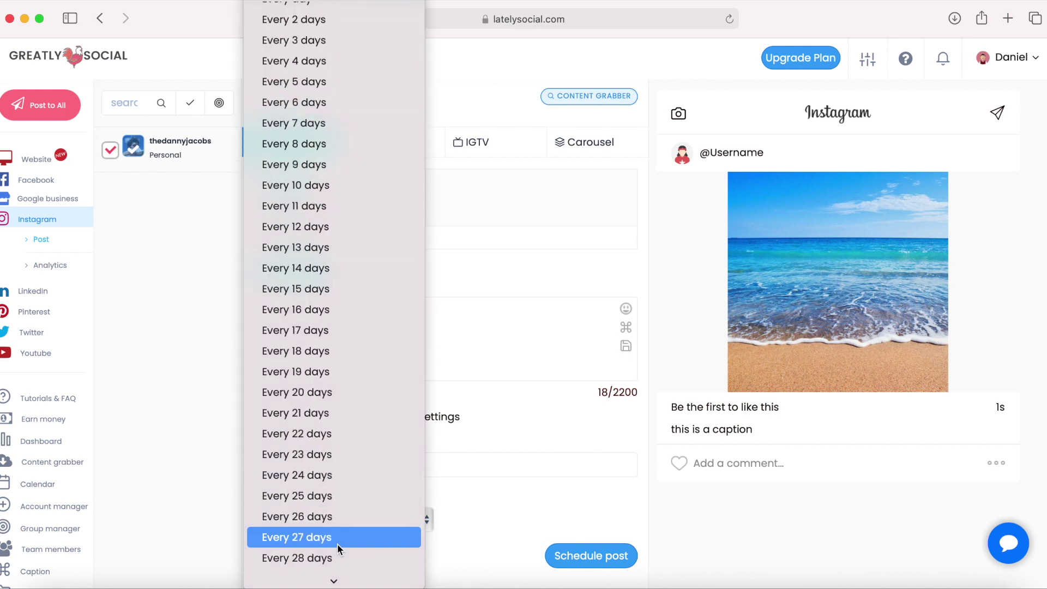
pyautogui.click(215, 462)
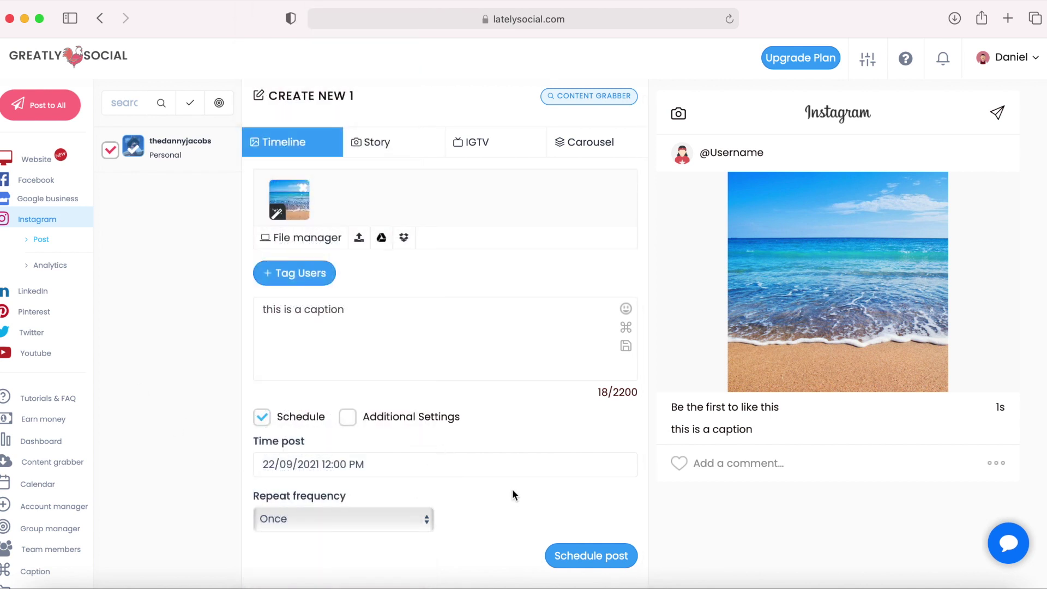
pyautogui.click(347, 417)
# Step: Switch Additional Settings back off and schedule the beach post for 22/09/2021 12:00 PM
pyautogui.scroll(-1, 265, 437)
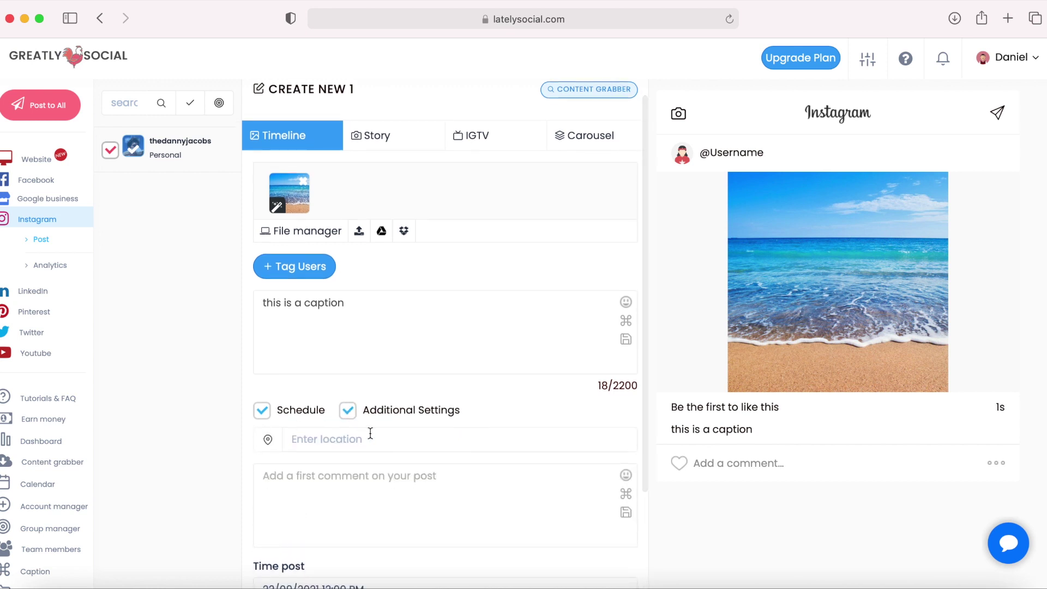
pyautogui.scroll(-2, 369, 497)
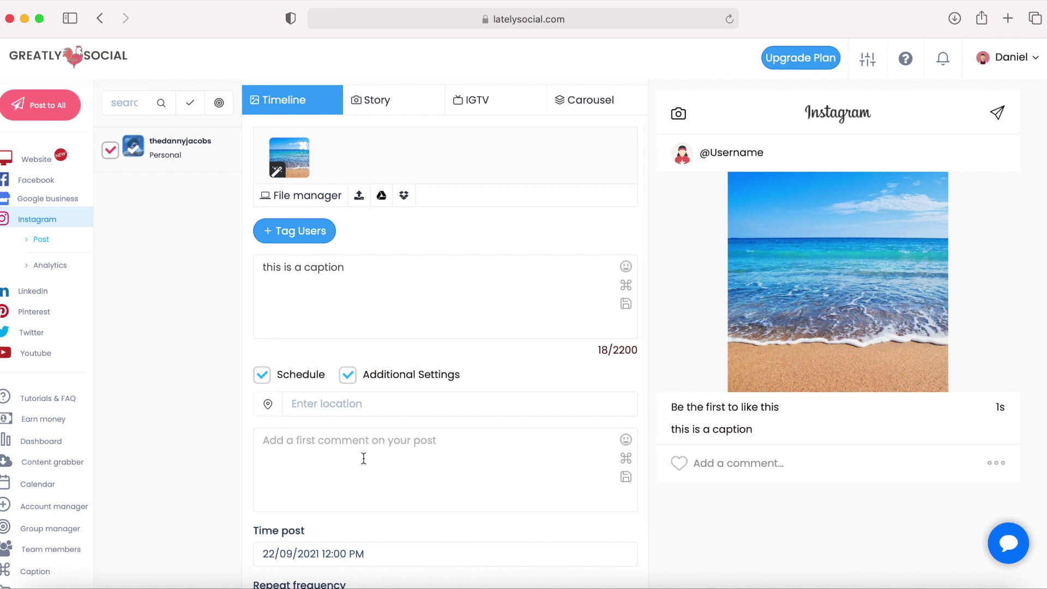
pyautogui.click(348, 374)
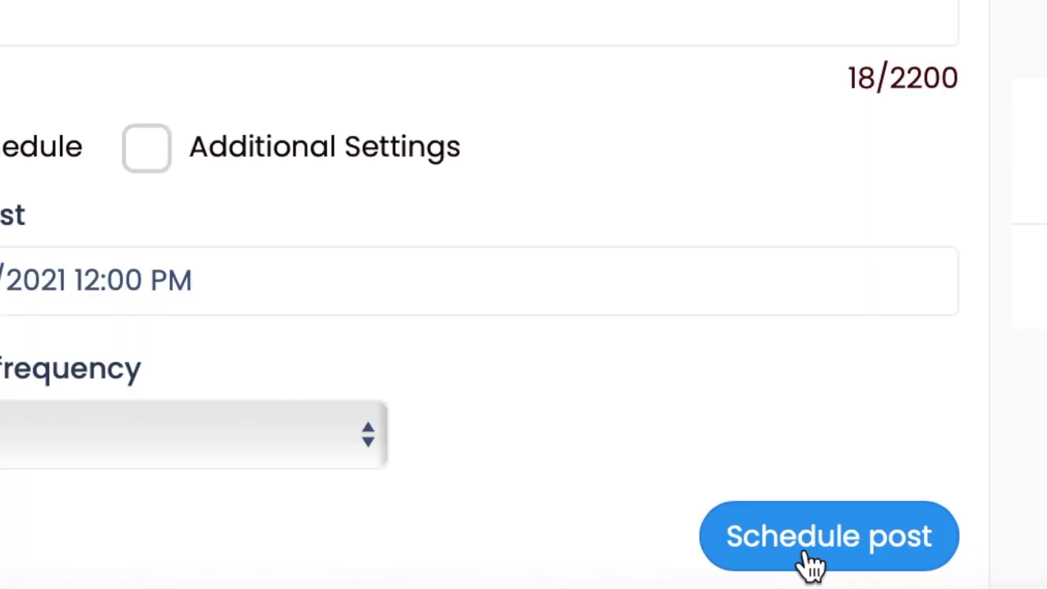
pyautogui.click(810, 565)
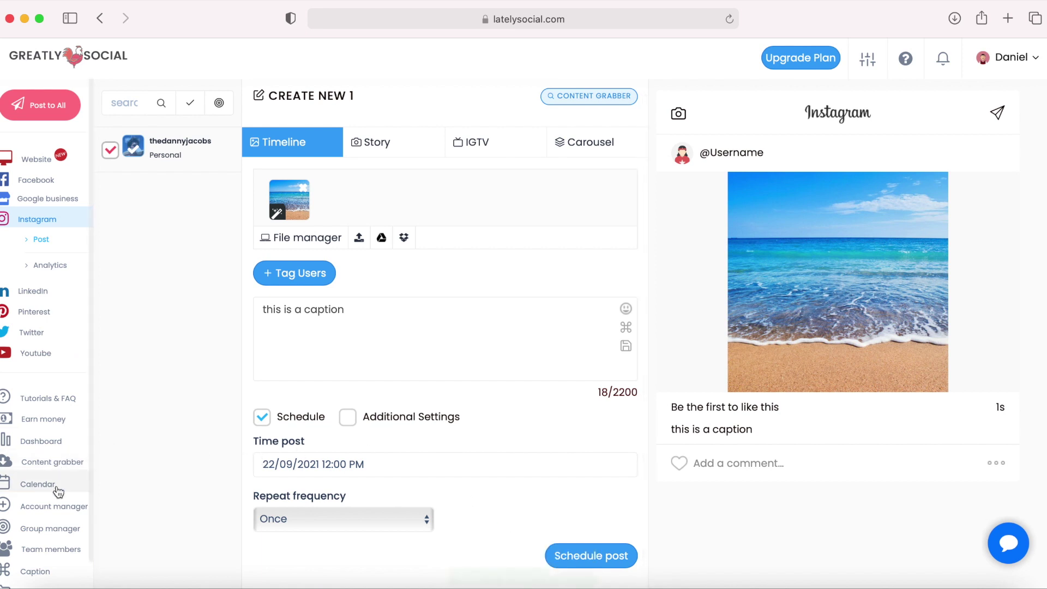
pyautogui.scroll(-2, 54, 491)
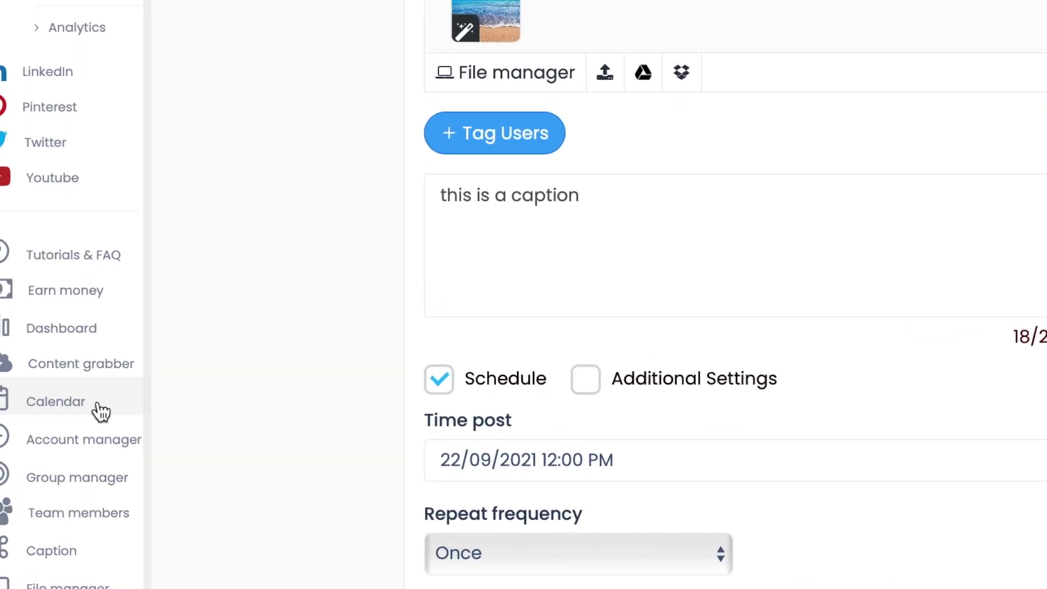
# Step: Check the beach post's details on the 22nd in the Calendar, then return to Instagram > Post
pyautogui.click(63, 431)
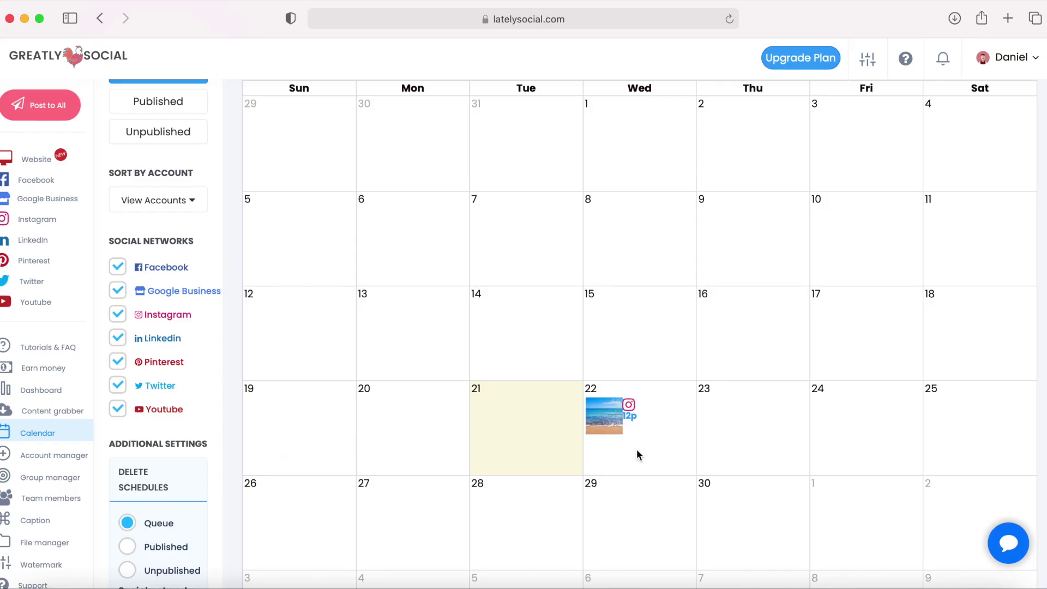
pyautogui.click(615, 426)
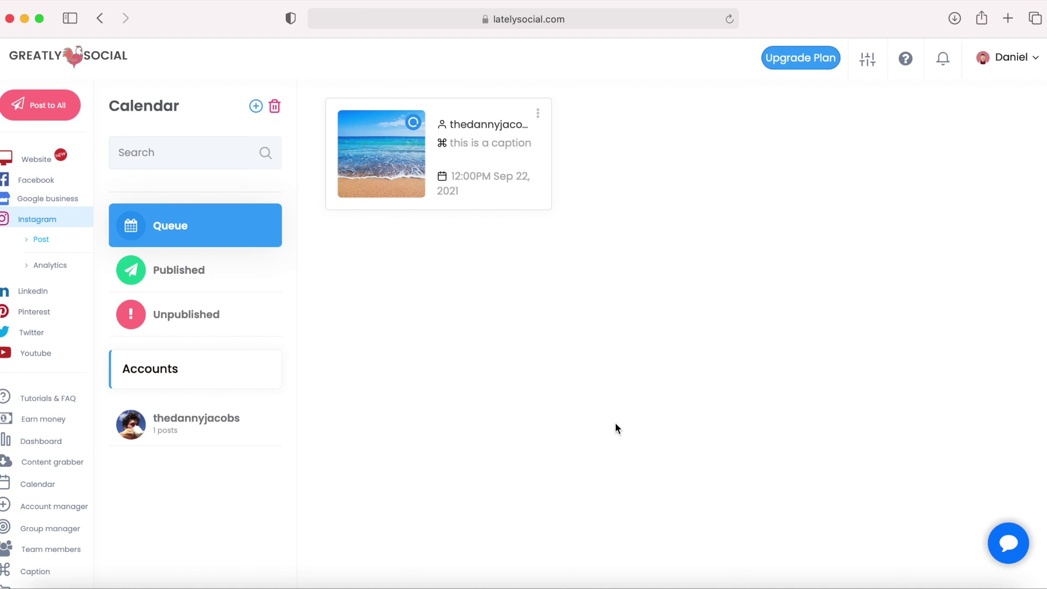
pyautogui.click(47, 240)
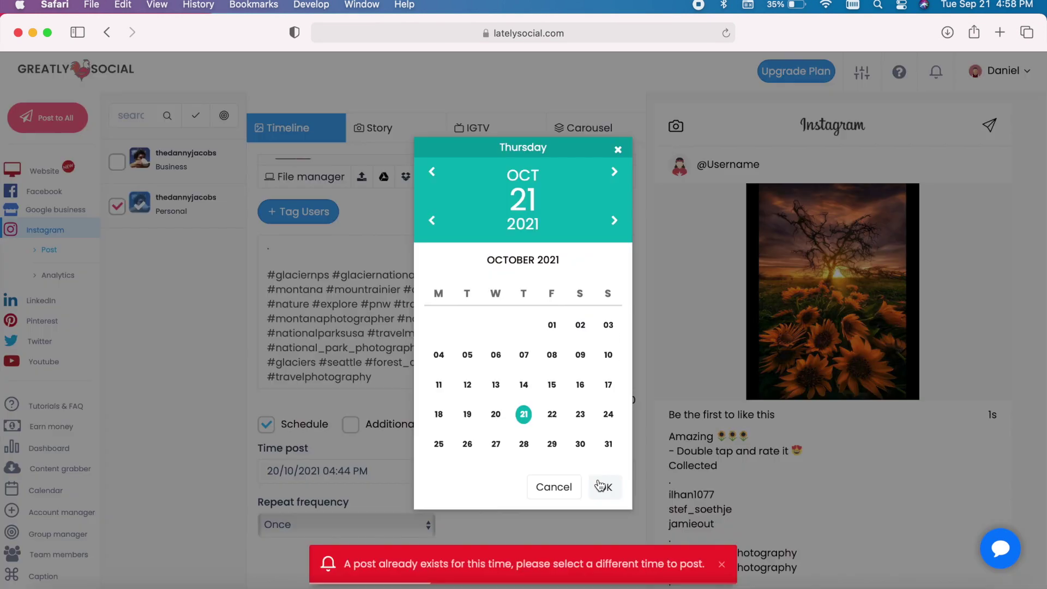
# Step: Date the sunflower post October 21, review October 2021 on the calendar, then start a new Instagram post
pyautogui.click(602, 486)
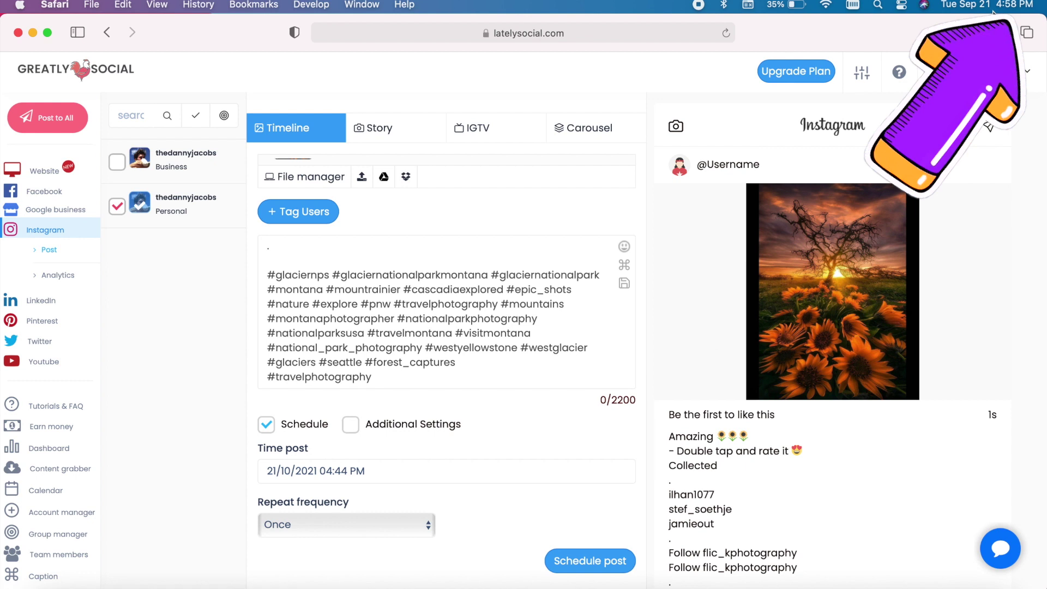
pyautogui.click(64, 492)
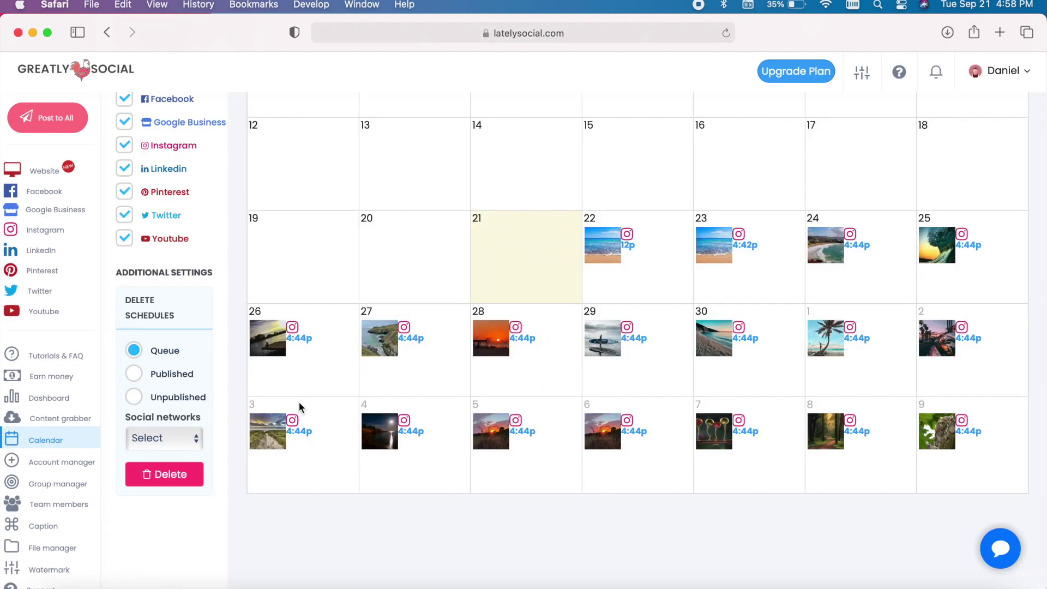
pyautogui.scroll(5, 299, 407)
pyautogui.scroll(-5, 299, 406)
pyautogui.scroll(3, 298, 406)
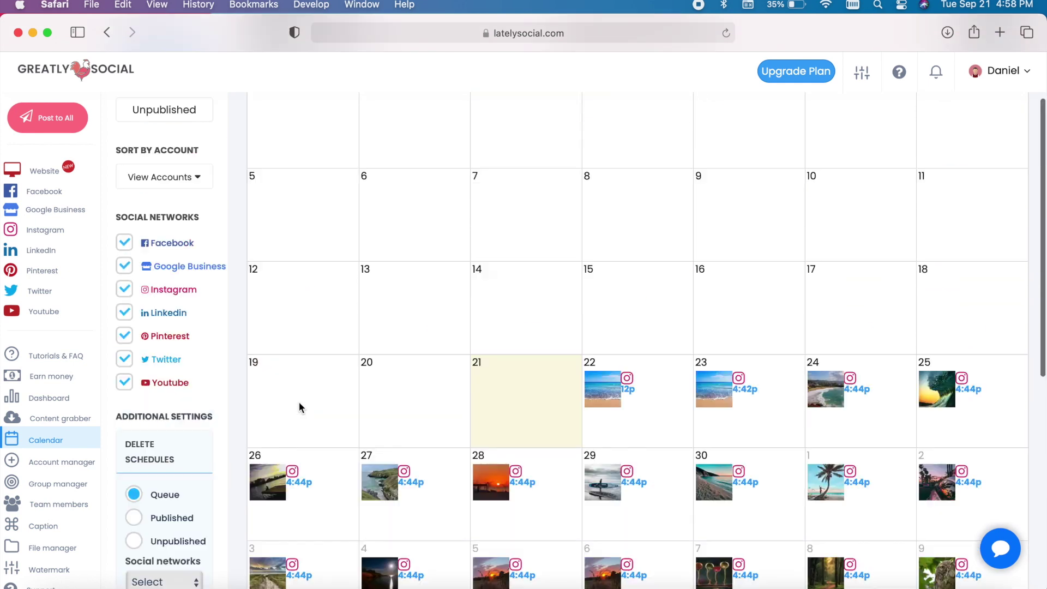
pyautogui.scroll(3, 298, 401)
pyautogui.click(290, 120)
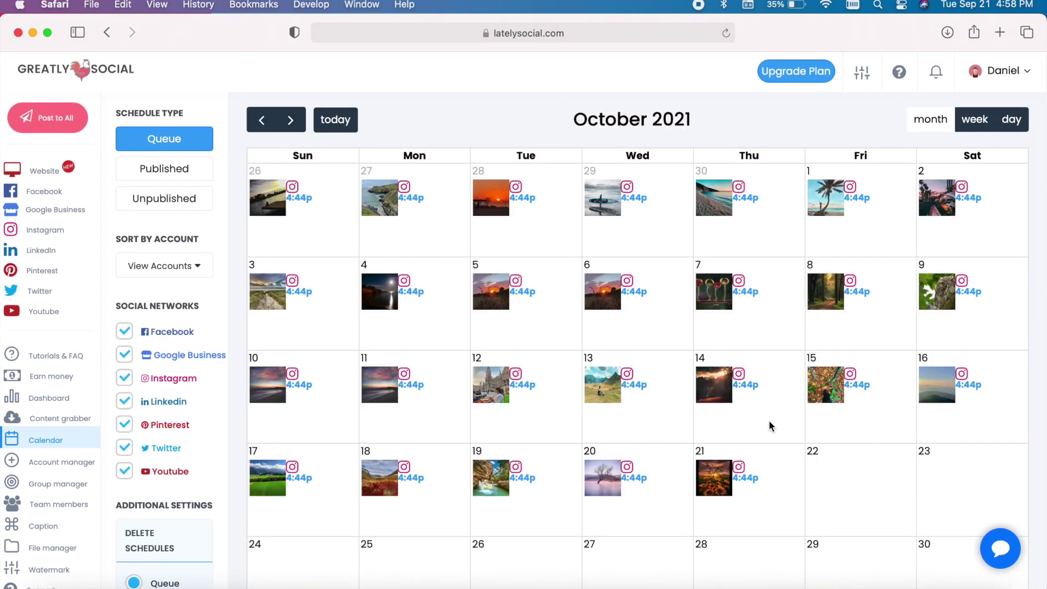
pyautogui.click(646, 465)
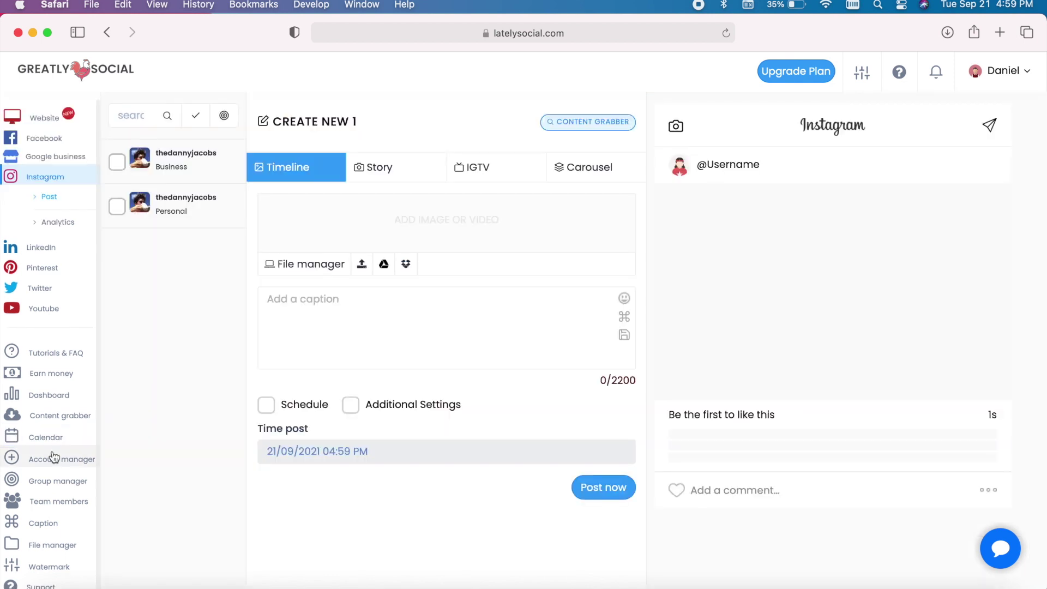